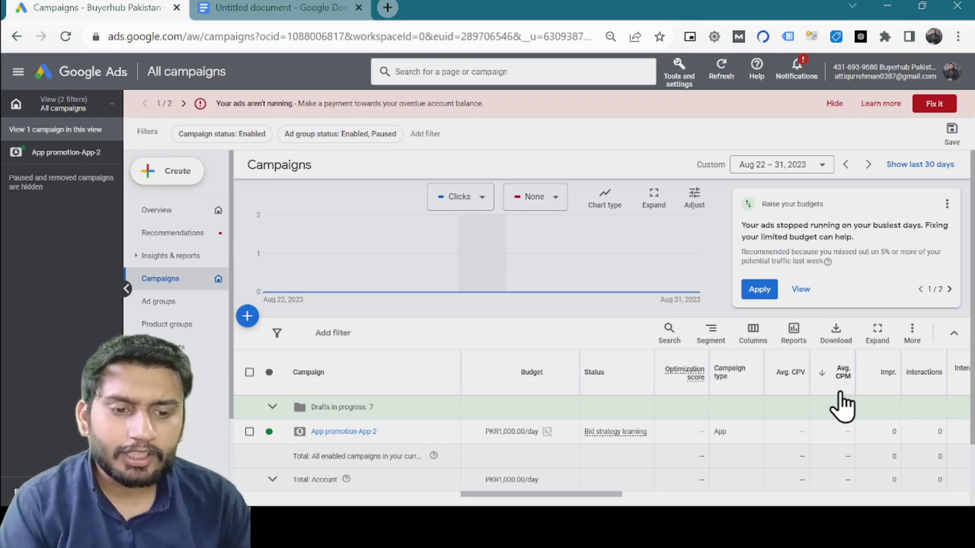
# Open the column selection for the campaigns table and look through the available column categories.
pyautogui.click(752, 345)
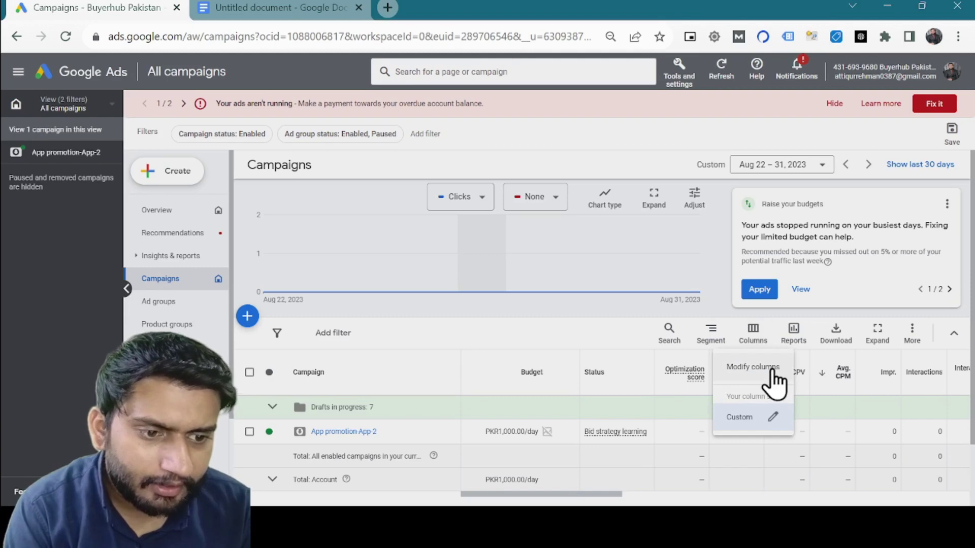
pyautogui.click(772, 371)
pyautogui.scroll(-2, 551, 351)
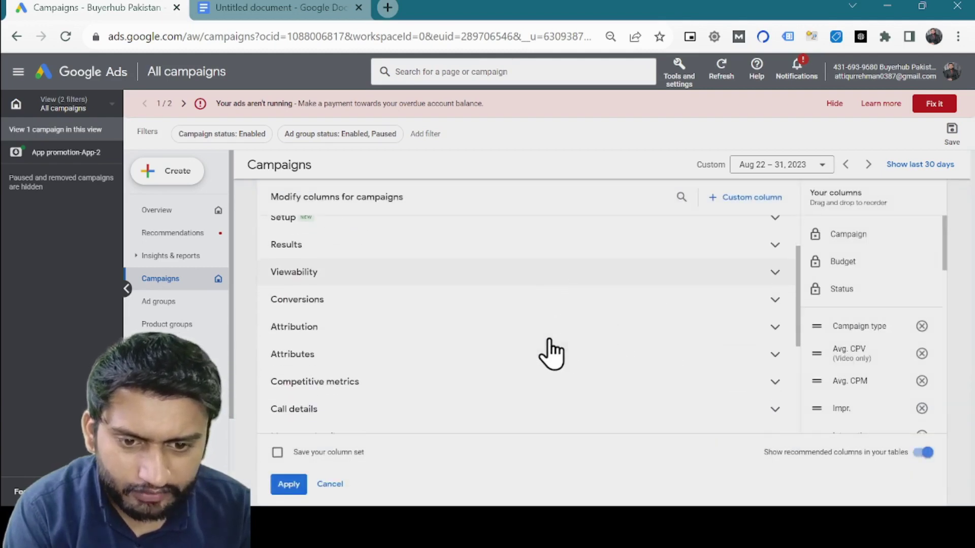
pyautogui.scroll(-5, 551, 351)
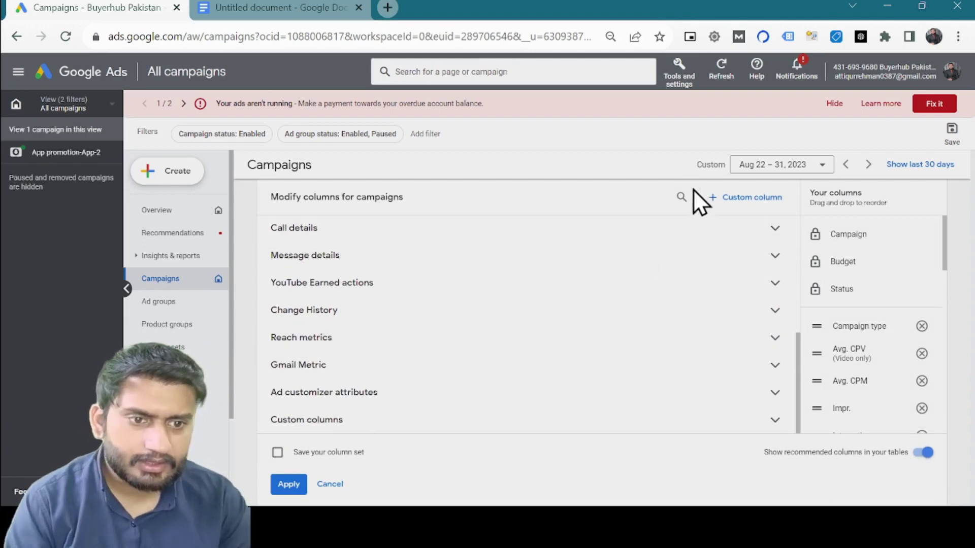
# Search the available columns for app-related metrics using "app" and "app i".
pyautogui.click(681, 197)
pyautogui.write('pp')
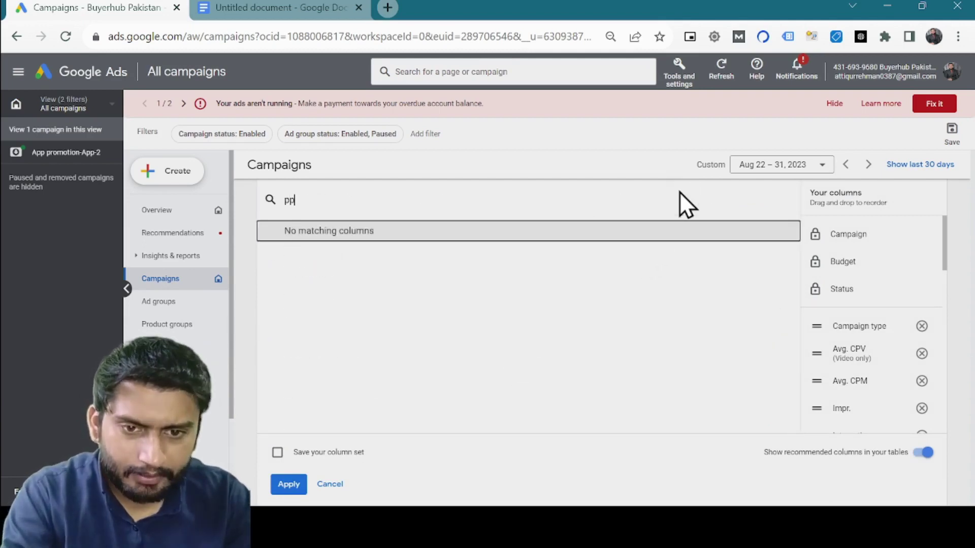
pyautogui.press('BackSpace')
pyautogui.press('BackSpace')
pyautogui.write('app')
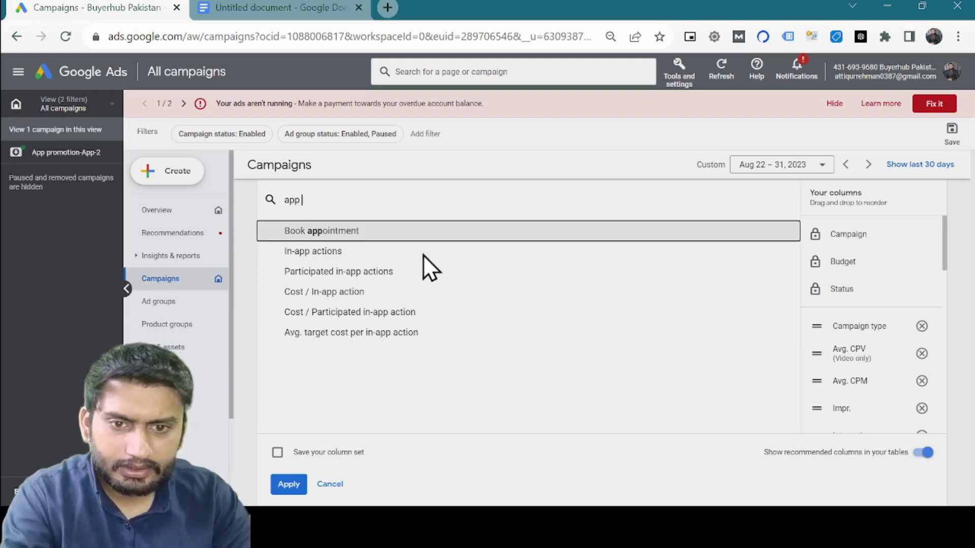
pyautogui.write('o')
pyautogui.press('BackSpace')
pyautogui.write('i')
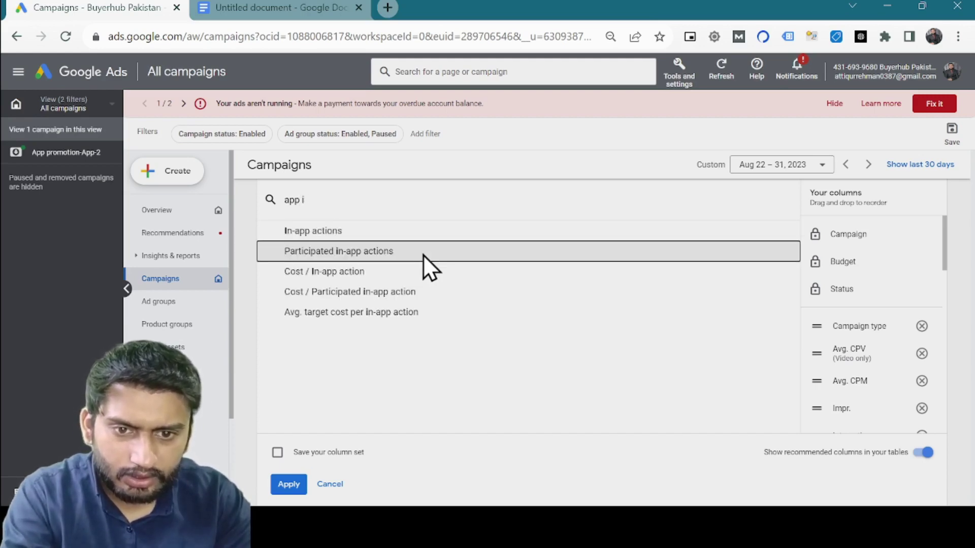
pyautogui.write('m')
pyautogui.press('BackSpace')
pyautogui.press('BackSpace')
pyautogui.press('BackSpace')
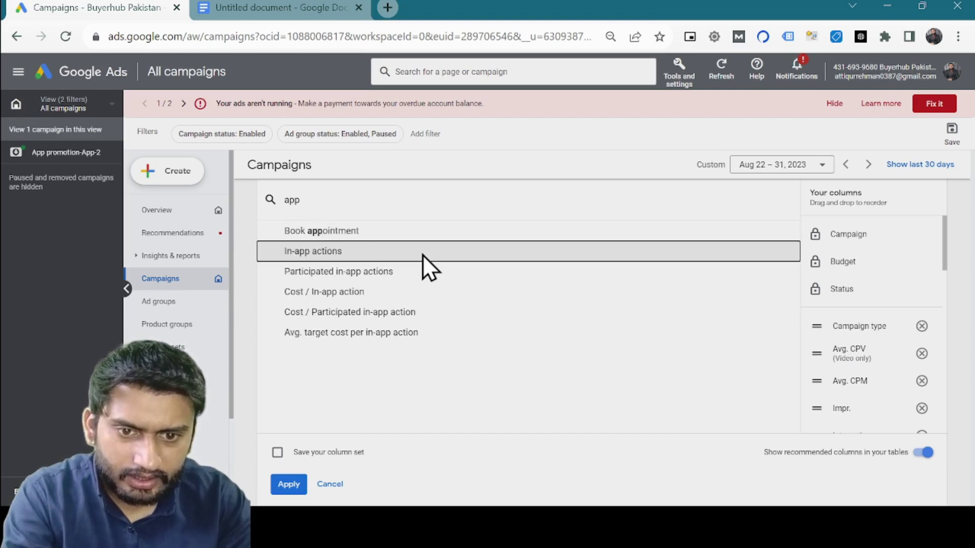
# Clear the column search, look over the conversion columns and return to the campaigns table.
pyautogui.press('BackSpace')
pyautogui.press('BackSpace')
pyautogui.press('BackSpace')
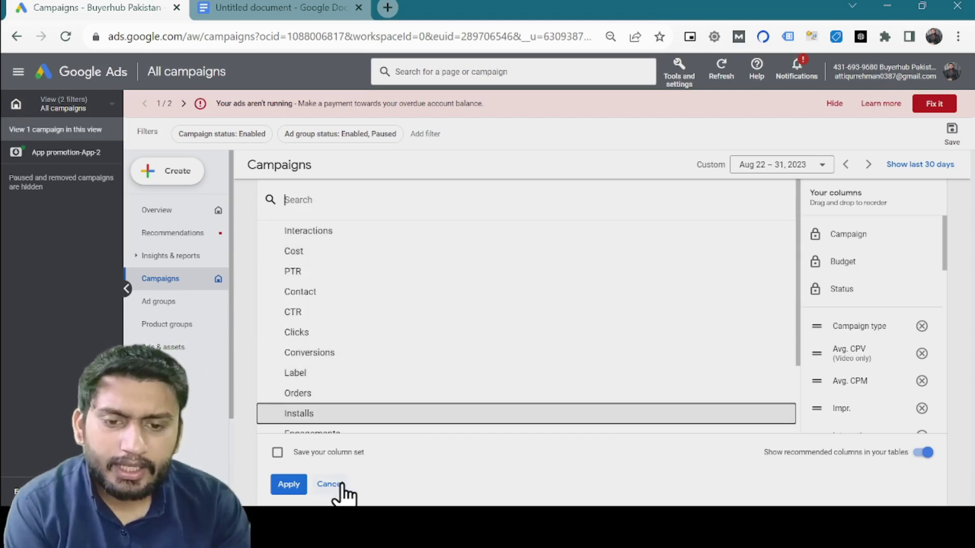
pyautogui.click(402, 419)
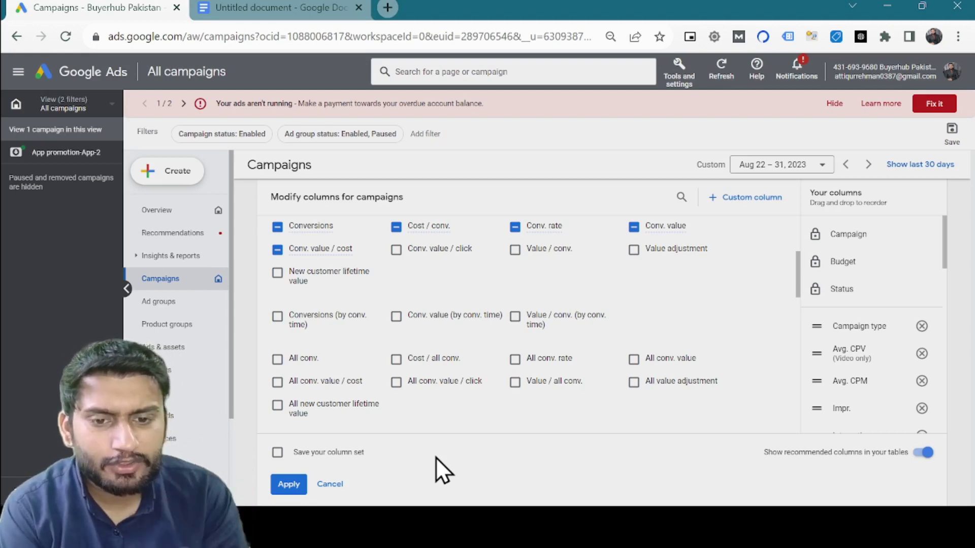
pyautogui.click(304, 485)
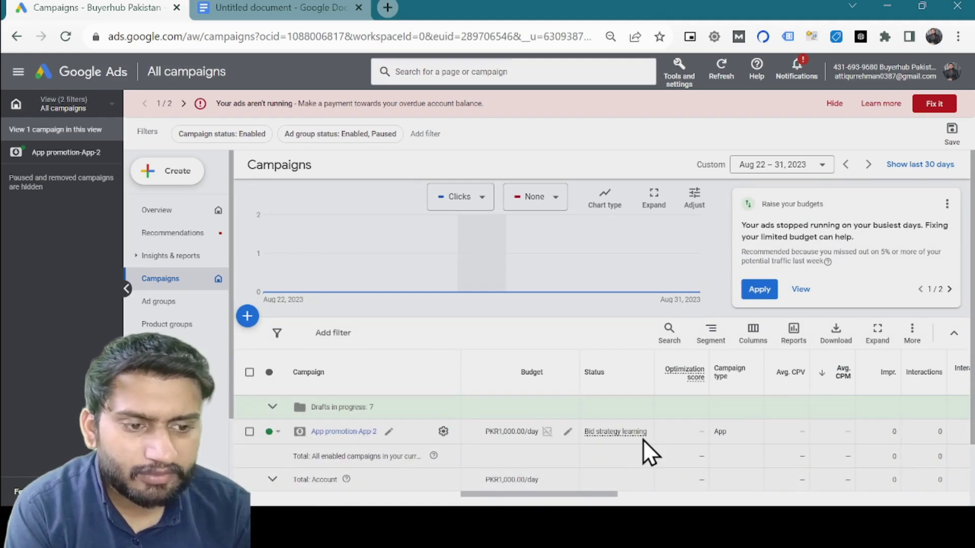
# Review the campaigns table's performance columns, including Installs, Clicks, Conv. rate, Conversions and Cost / conv.
pyautogui.hscroll(10, 642, 441)
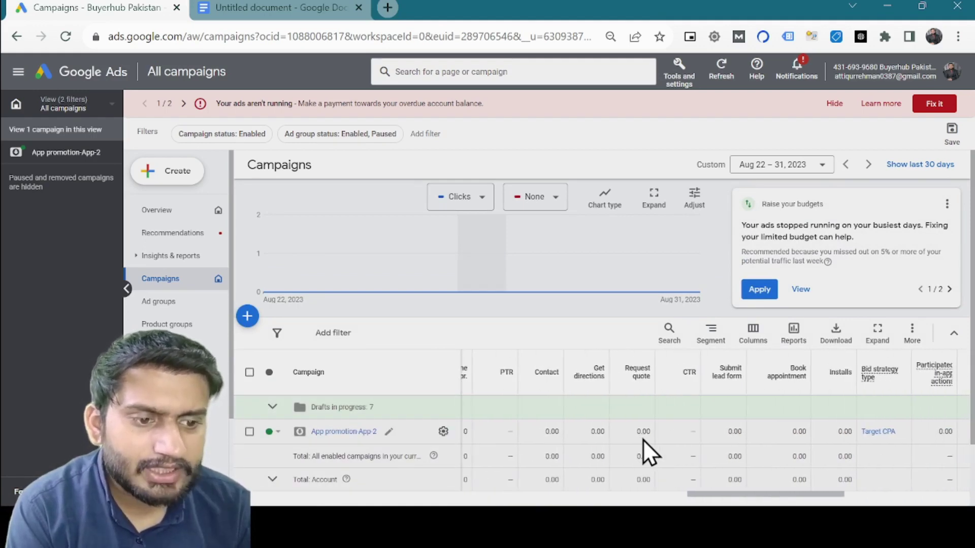
pyautogui.hscroll(5, 643, 440)
pyautogui.scroll(-1, 642, 440)
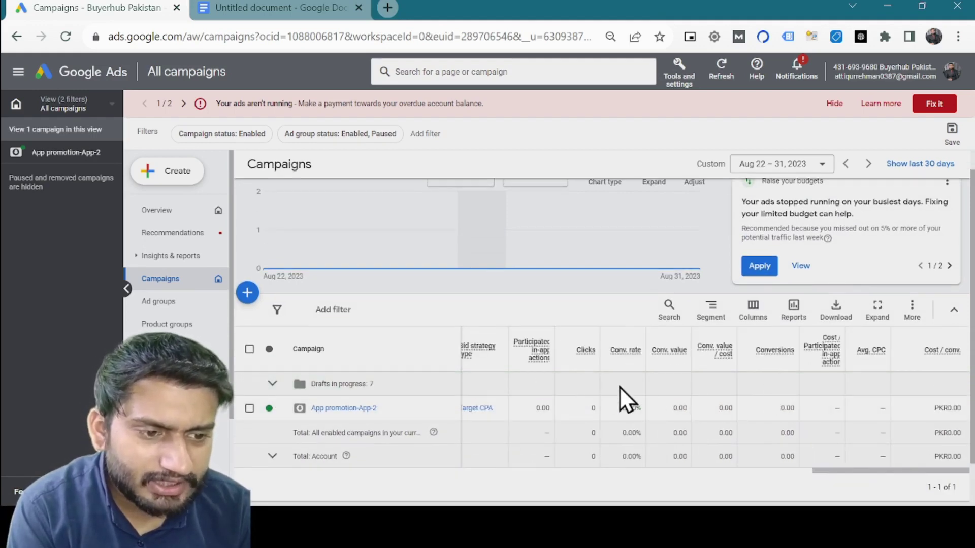
pyautogui.hscroll(-5, 619, 387)
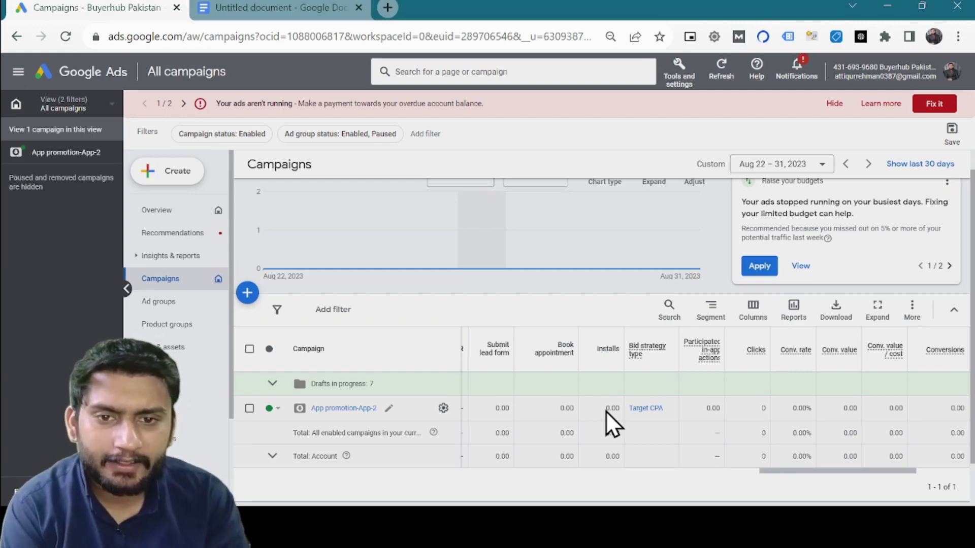
# Switch to the blank Google Docs document, skip the writing assistant offer and enter the heading "KPIs".
pyautogui.click(279, 8)
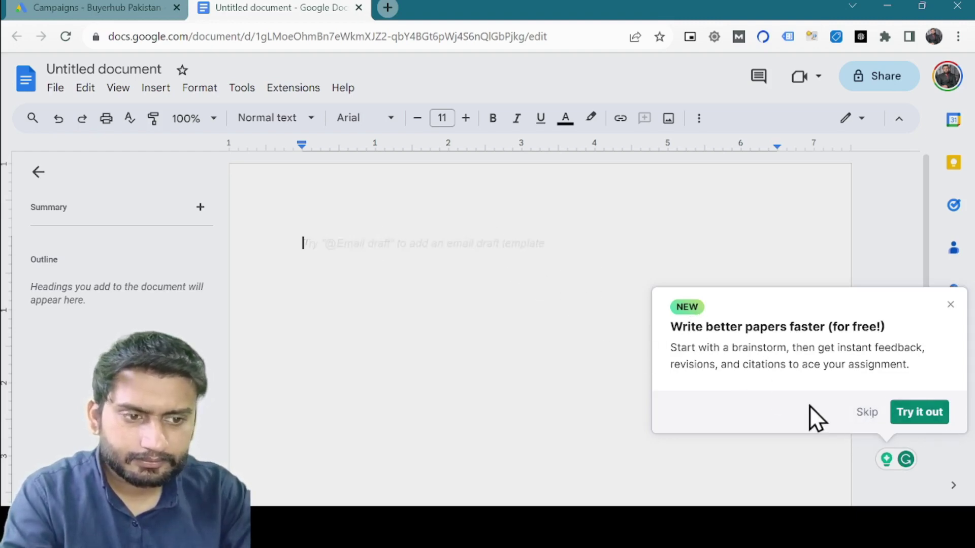
pyautogui.click(867, 412)
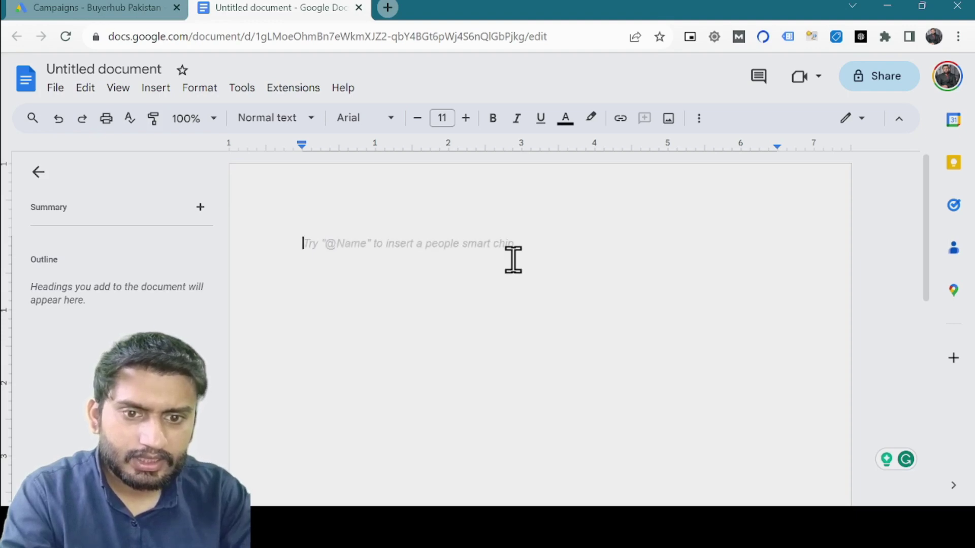
pyautogui.write('KPIs')
pyautogui.press('Return')
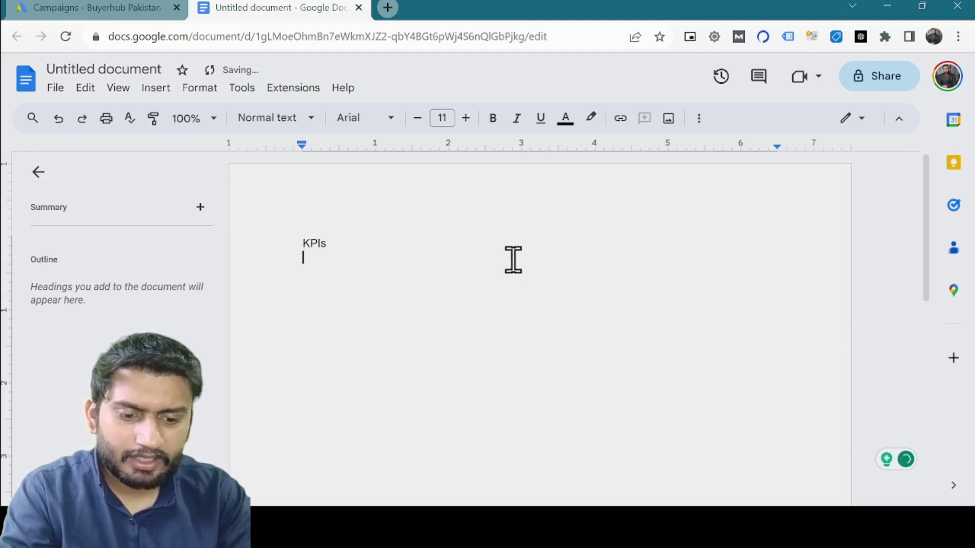
# List "Impression", "Clicks" and "CTR" on separate lines under the KPIs heading.
pyautogui.write('Im')
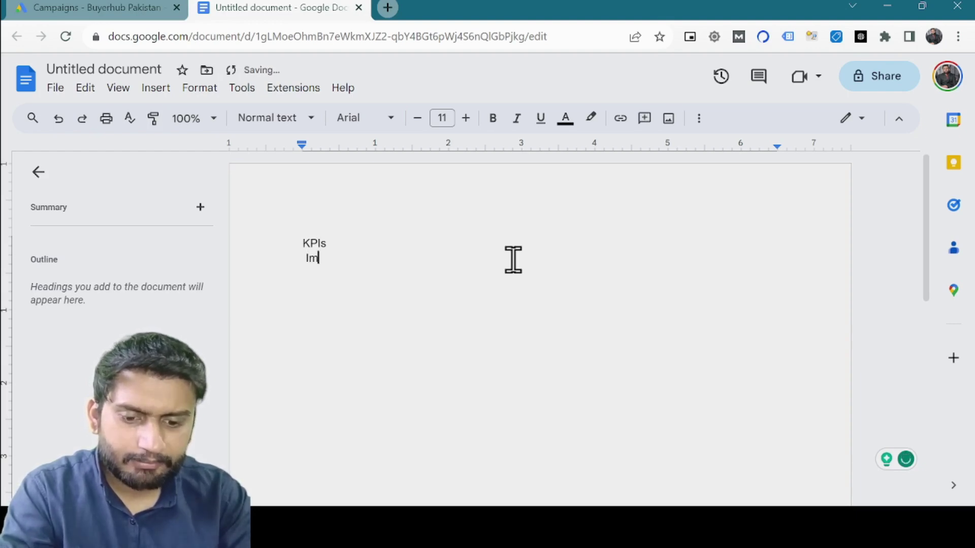
pyautogui.write('pression')
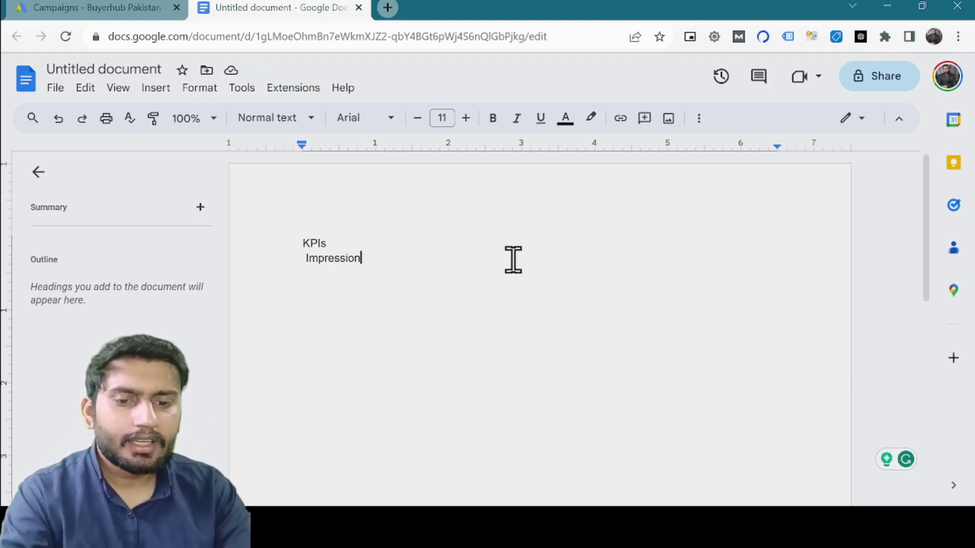
pyautogui.press('Return')
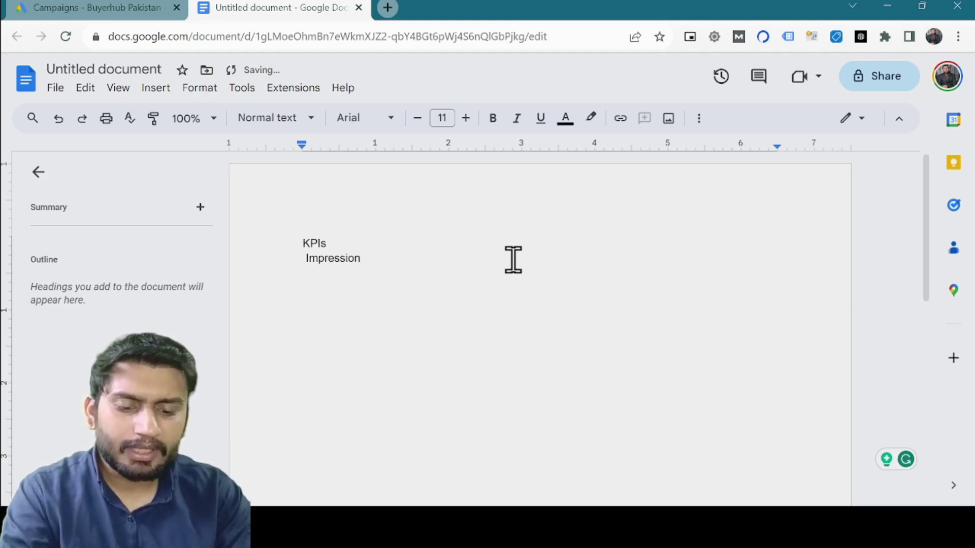
pyautogui.write('Clicks')
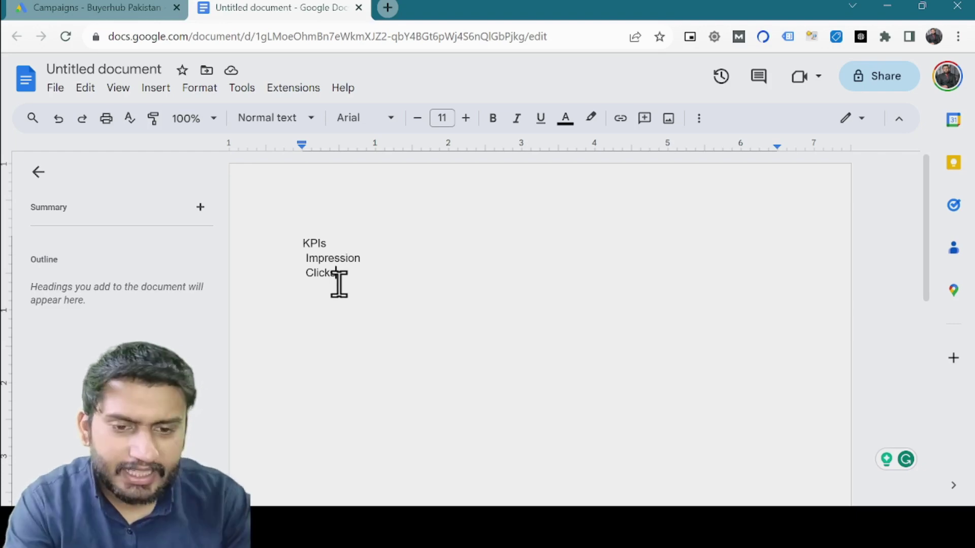
pyautogui.press('Return')
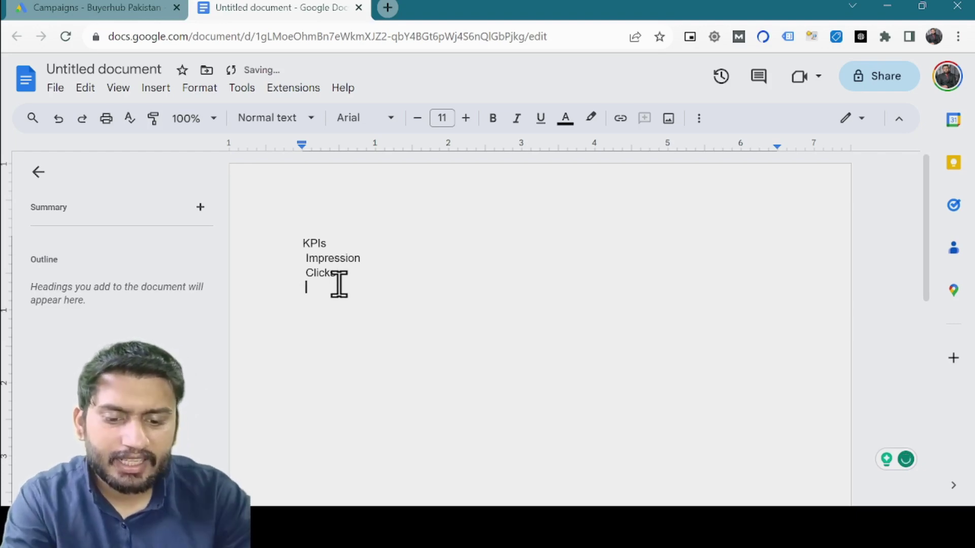
pyautogui.write('CTR')
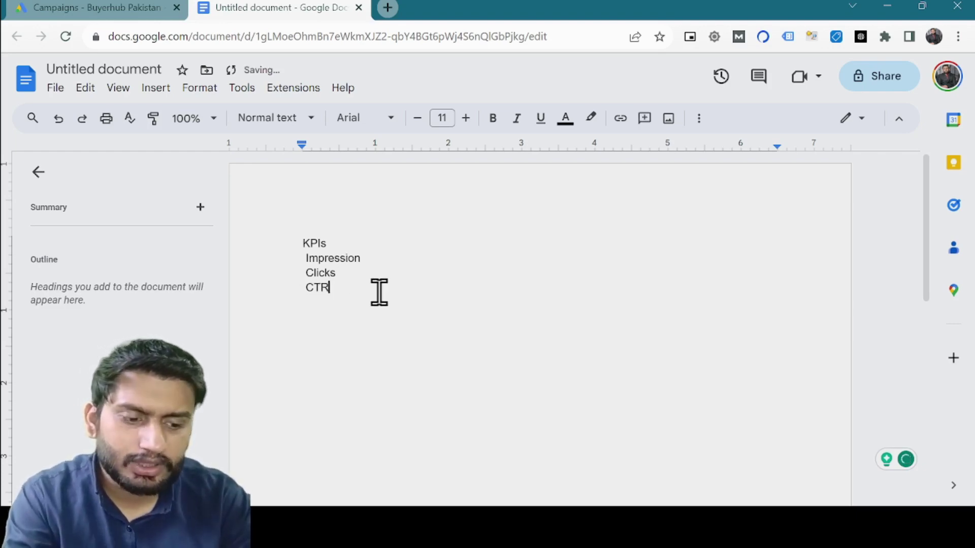
pyautogui.press('Return')
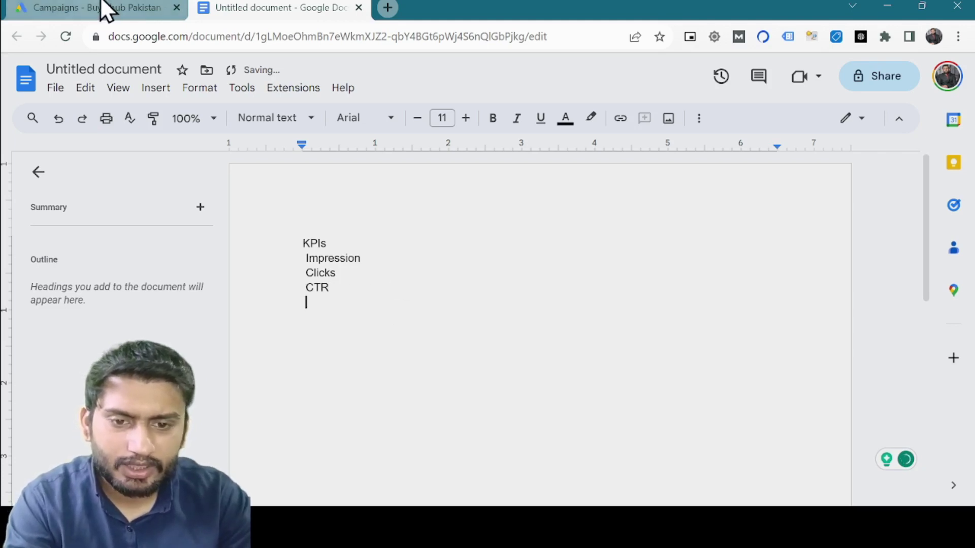
# Add "Conversion/Install" and "Cost/install" as separate lines at the end of the KPI list.
pyautogui.write('Con')
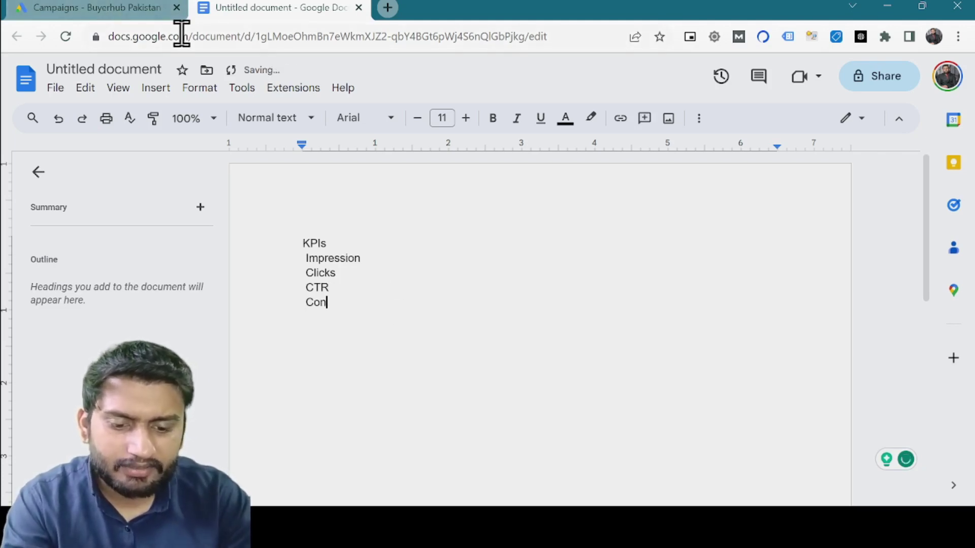
pyautogui.write('version')
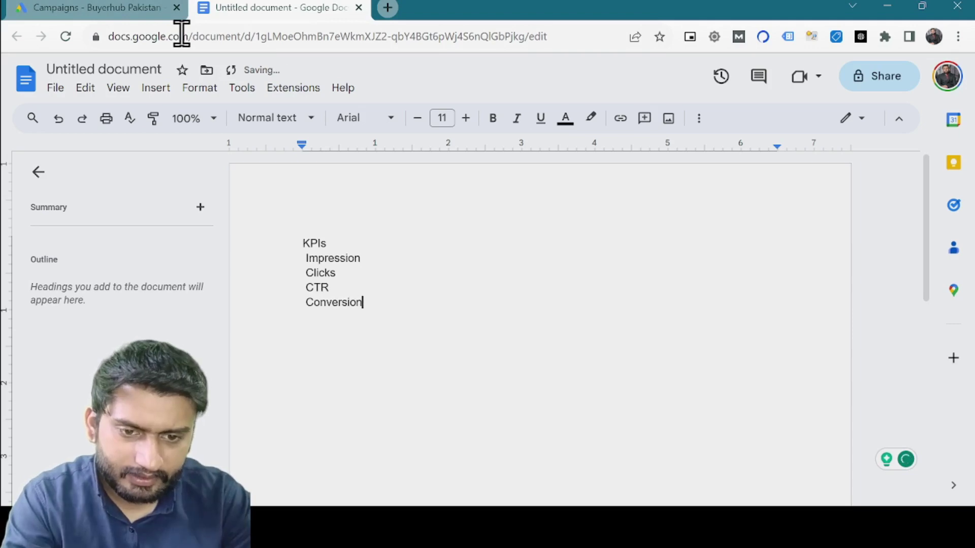
pyautogui.write('/')
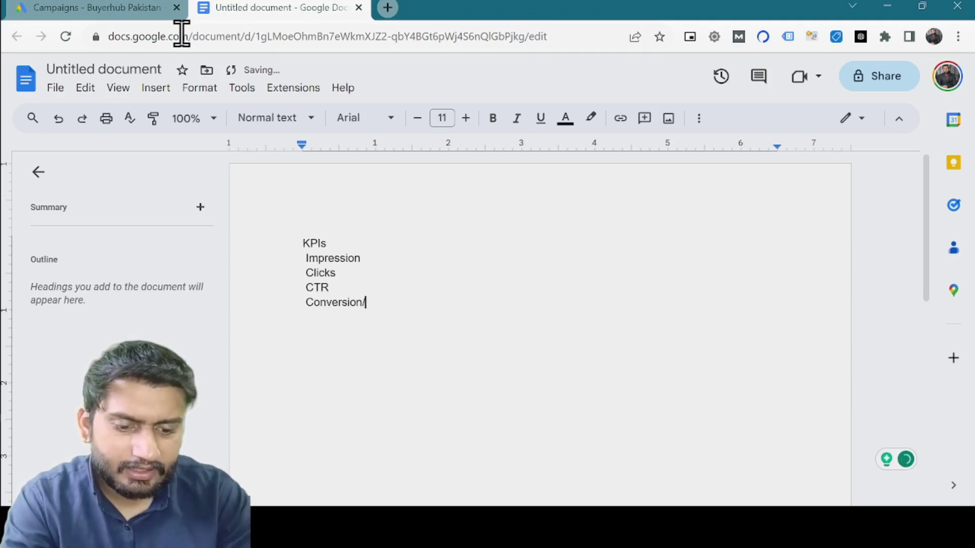
pyautogui.write('Insta')
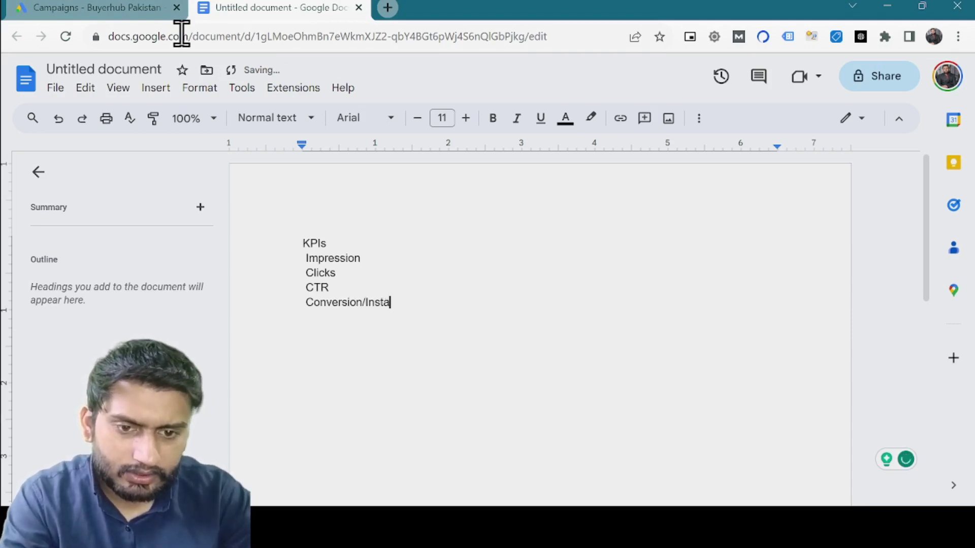
pyautogui.write('ll')
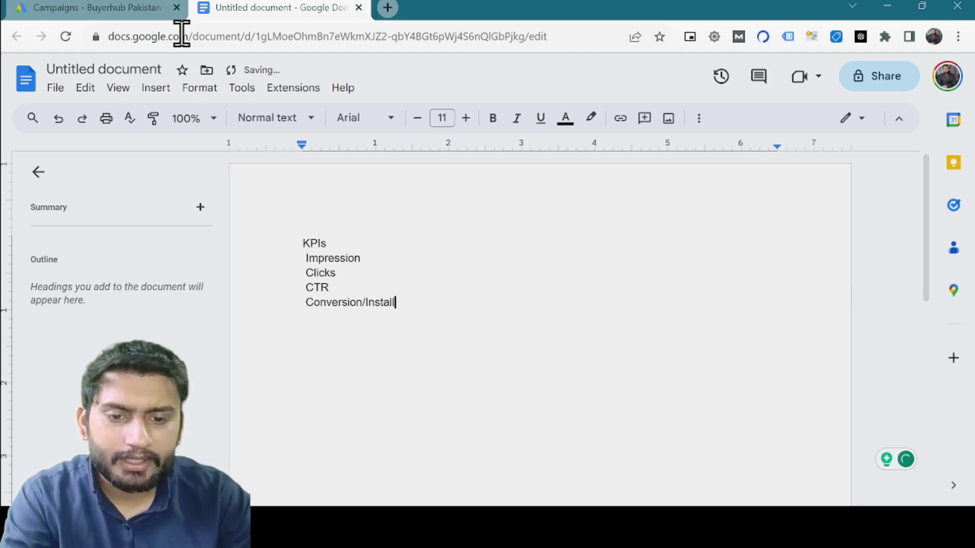
pyautogui.press('Return')
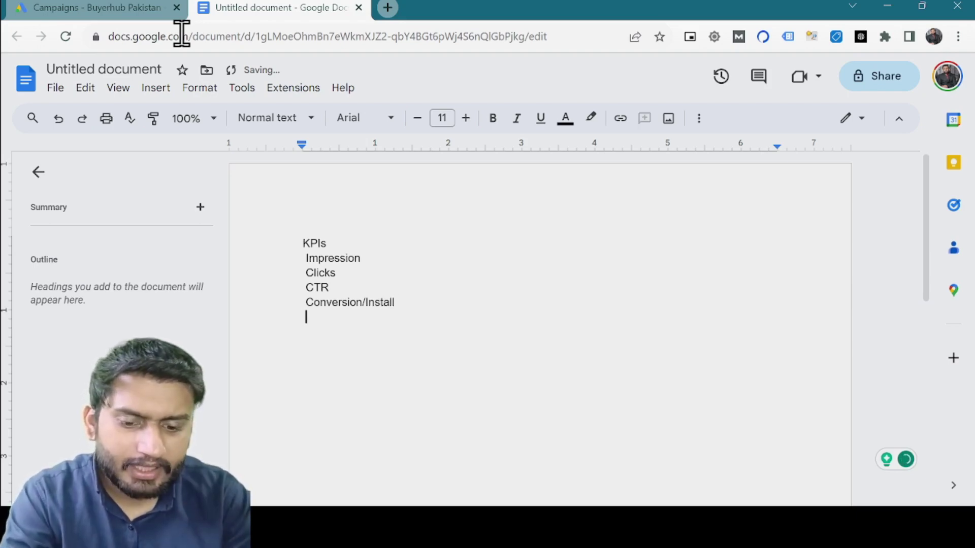
pyautogui.write('A')
pyautogui.press('BackSpace')
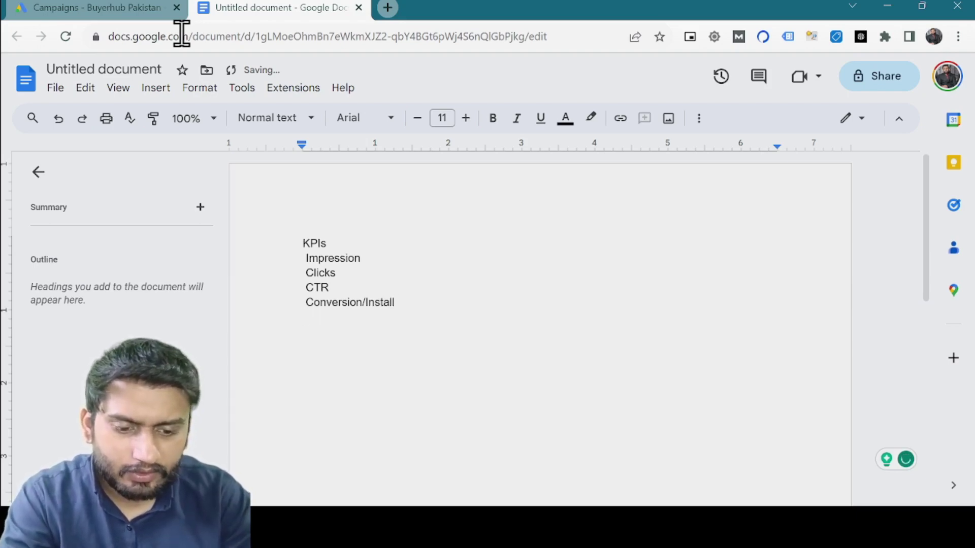
pyautogui.write('Cost/')
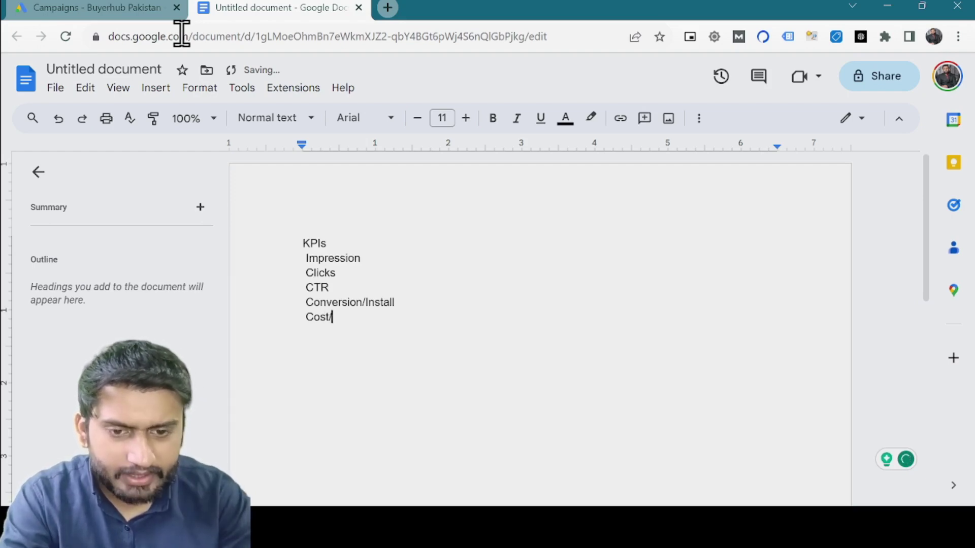
pyautogui.write('install')
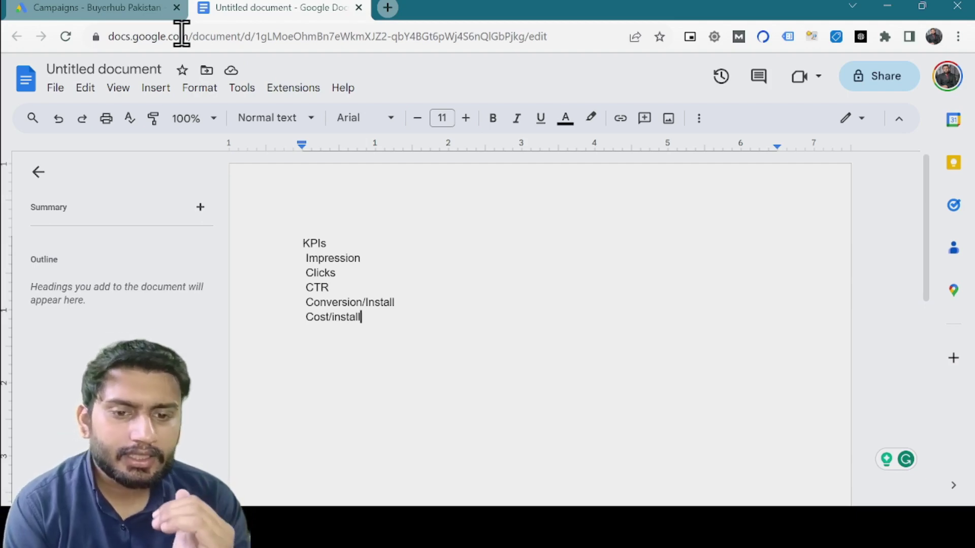
pyautogui.press('Return')
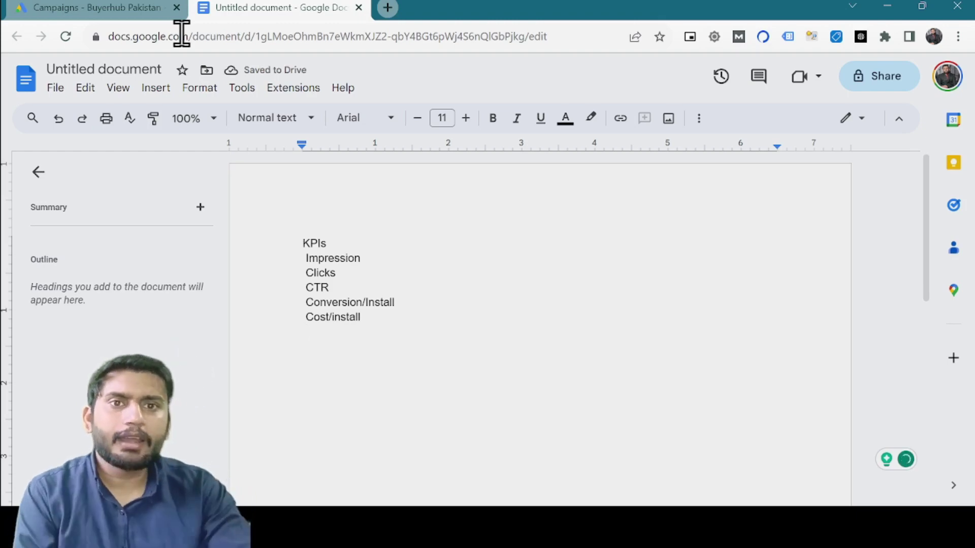
# Switch back to Google Ads and open the App promotion-App-2 campaign to view its ad groups.
pyautogui.click(102, 8)
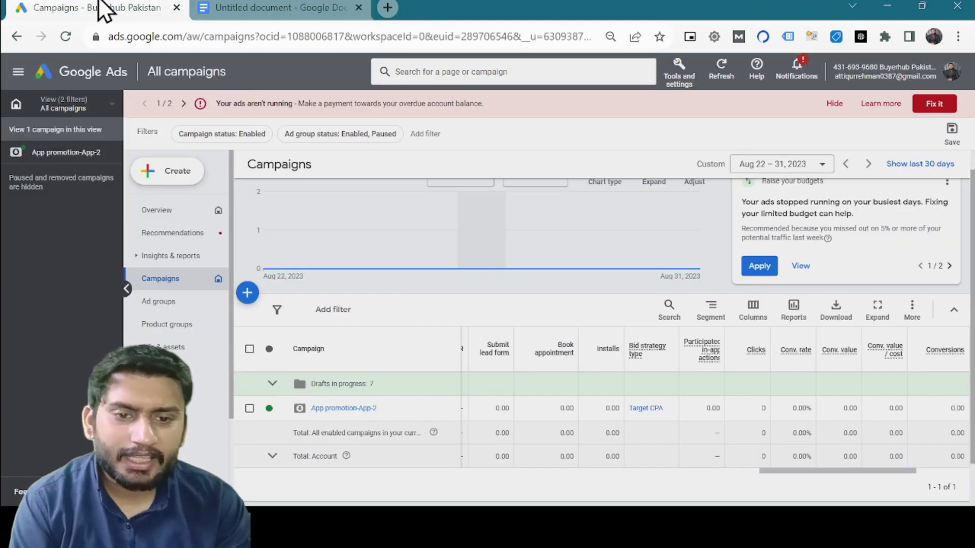
pyautogui.click(337, 409)
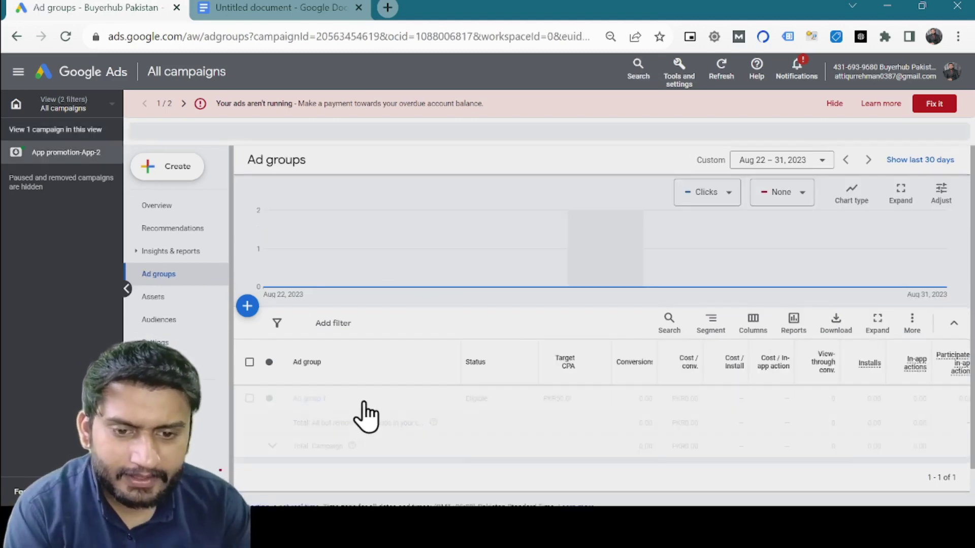
# Open the campaign's assets, go into Ad group 1 and examine the performance columns of its app install ad assets.
pyautogui.click(162, 298)
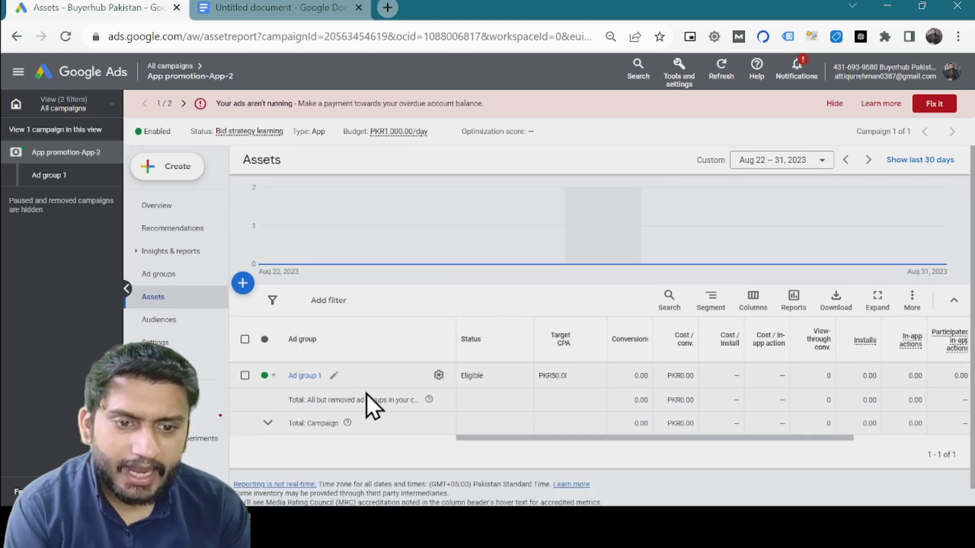
pyautogui.click(305, 377)
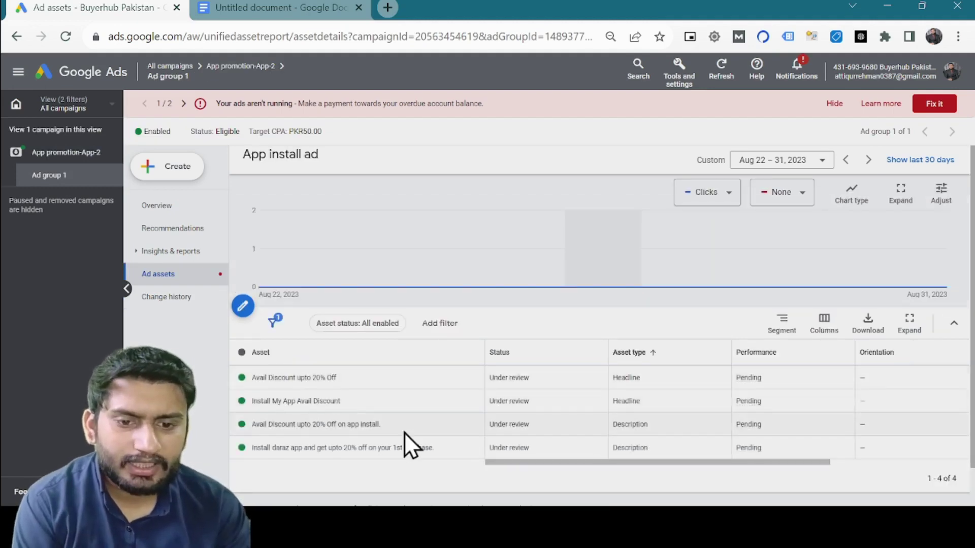
pyautogui.scroll(-2, 317, 454)
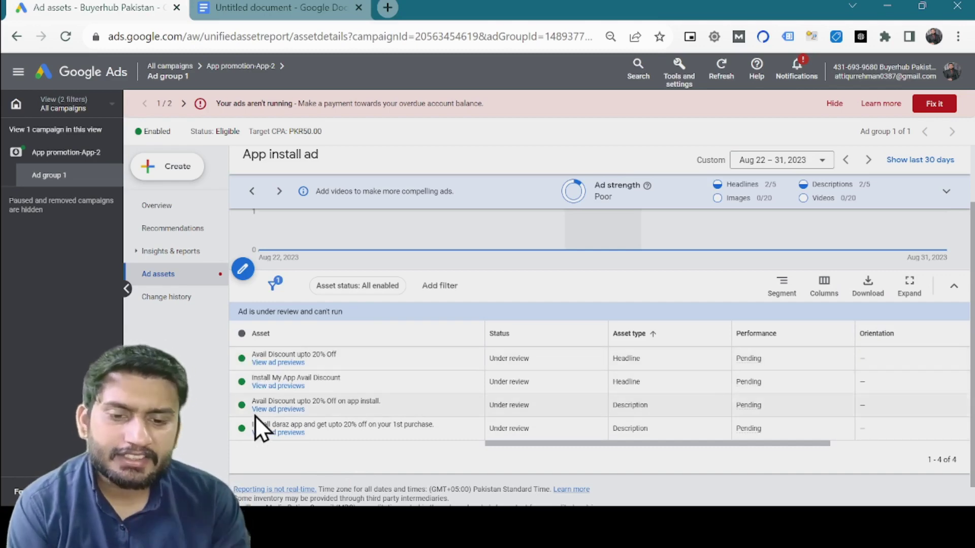
pyautogui.hscroll(5, 616, 399)
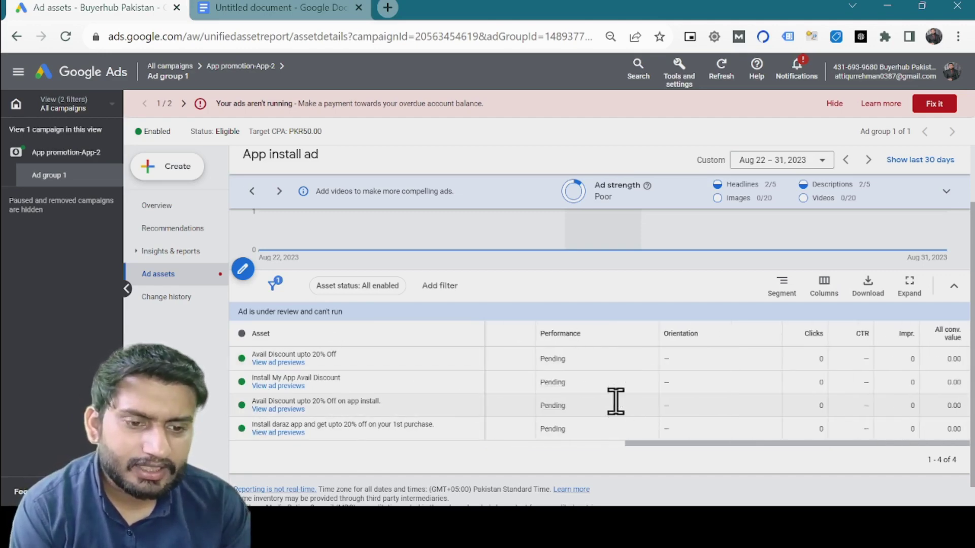
pyautogui.hscroll(-5, 616, 400)
pyautogui.hscroll(5, 624, 419)
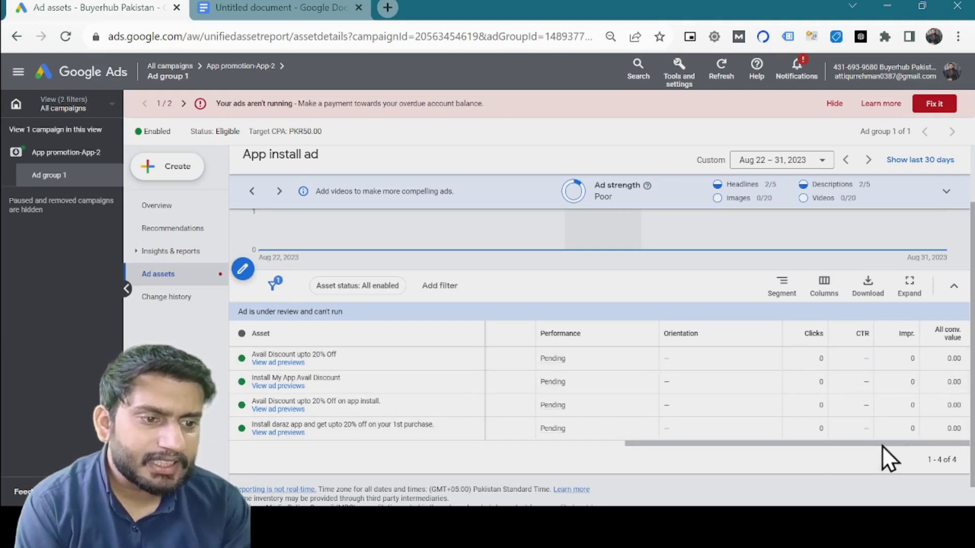
# Select Cost, Avg. CPC, Installs and Cost / Install as additional columns for the ad assets table.
pyautogui.click(823, 288)
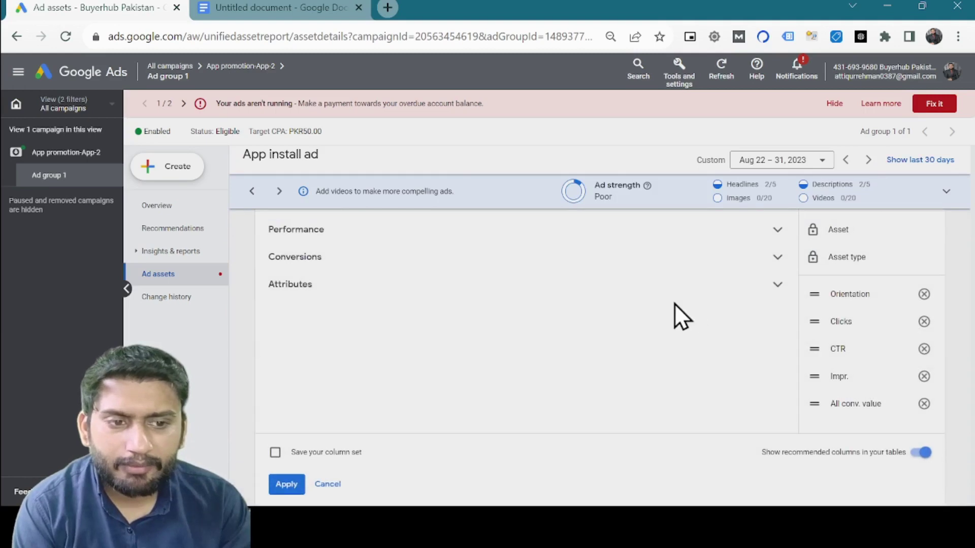
pyautogui.click(401, 260)
pyautogui.click(359, 232)
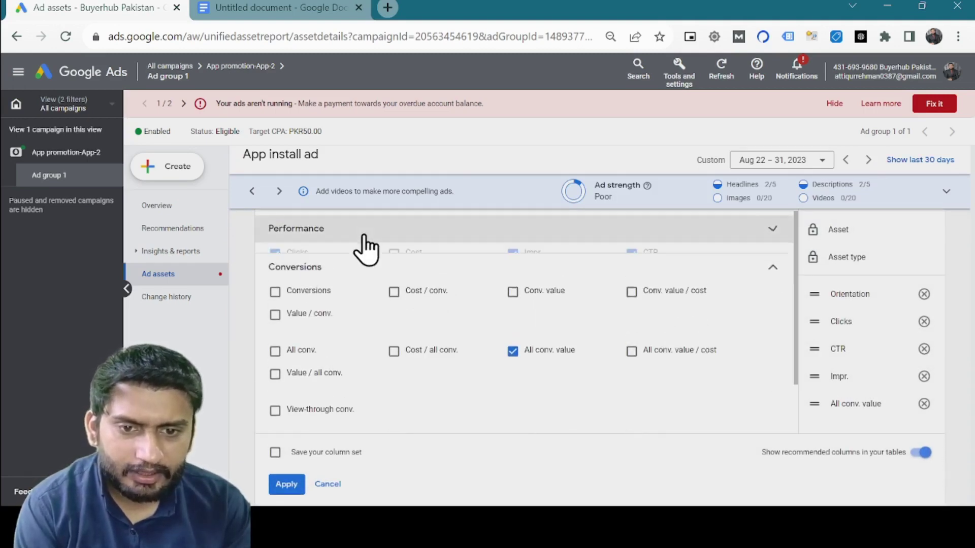
pyautogui.click(395, 254)
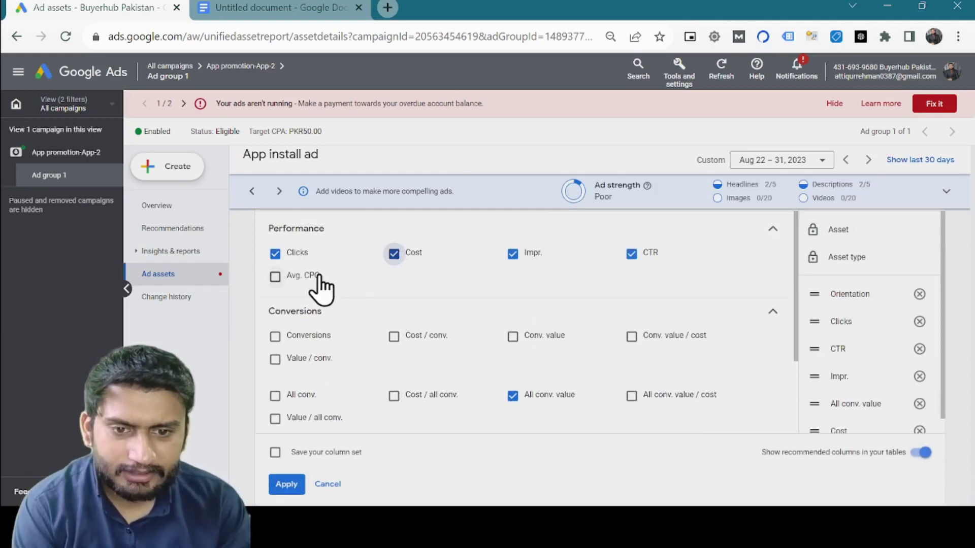
pyautogui.click(276, 278)
pyautogui.scroll(-2, 391, 351)
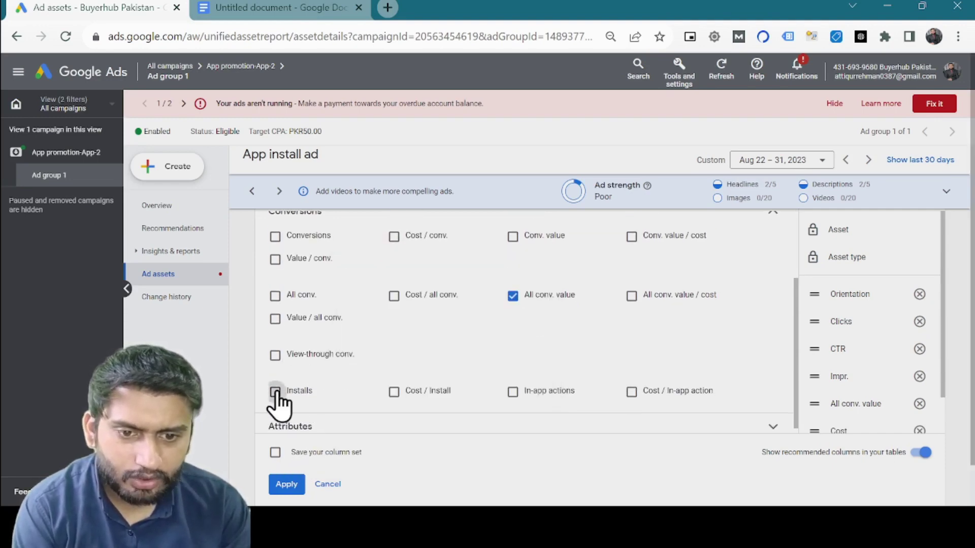
pyautogui.click(275, 393)
pyautogui.click(396, 393)
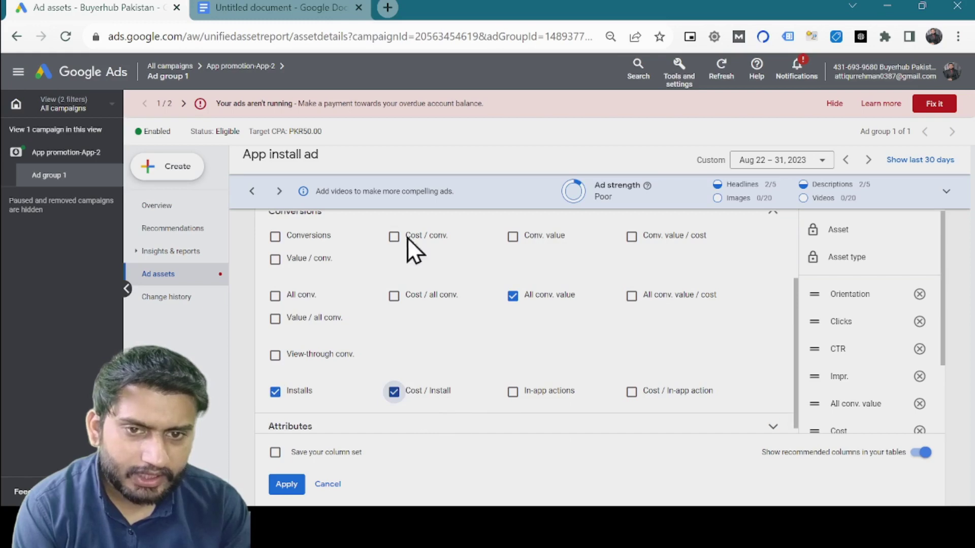
pyautogui.click(303, 9)
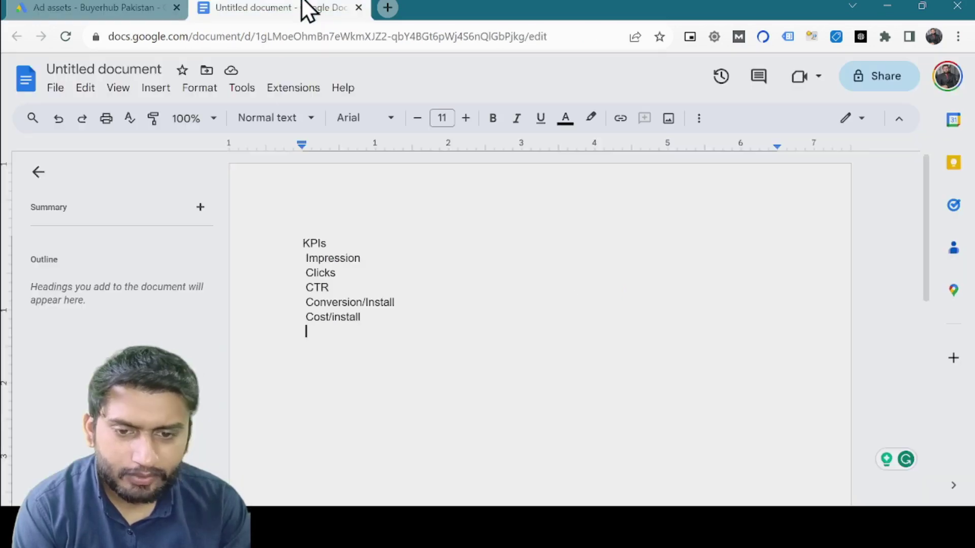
pyautogui.doubleClick(338, 301)
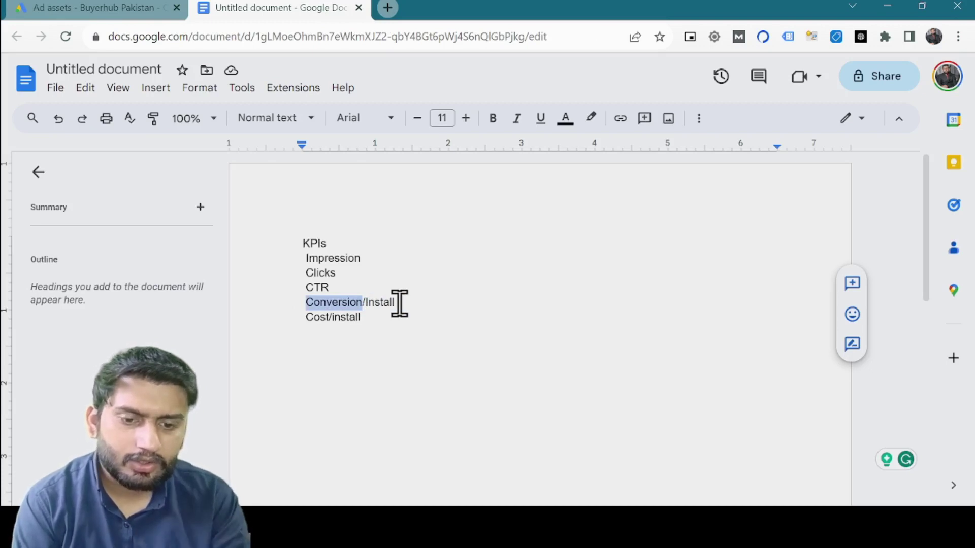
pyautogui.write('Cost')
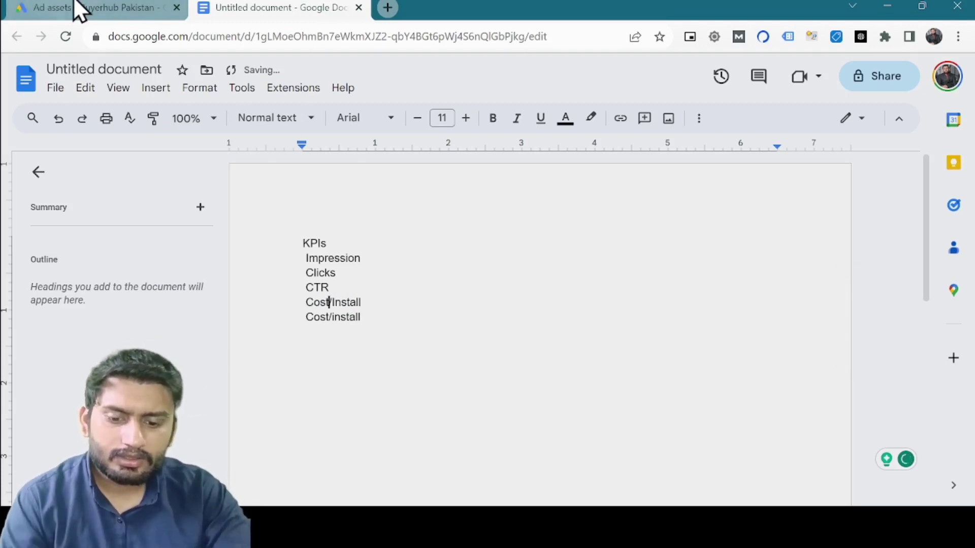
pyautogui.hotkey('ctrl', 'z')
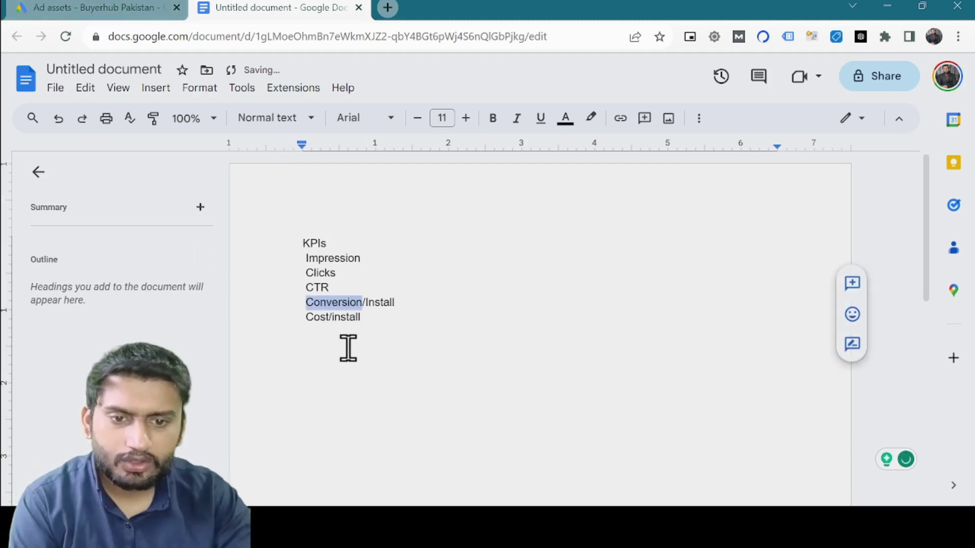
pyautogui.click(12, 8)
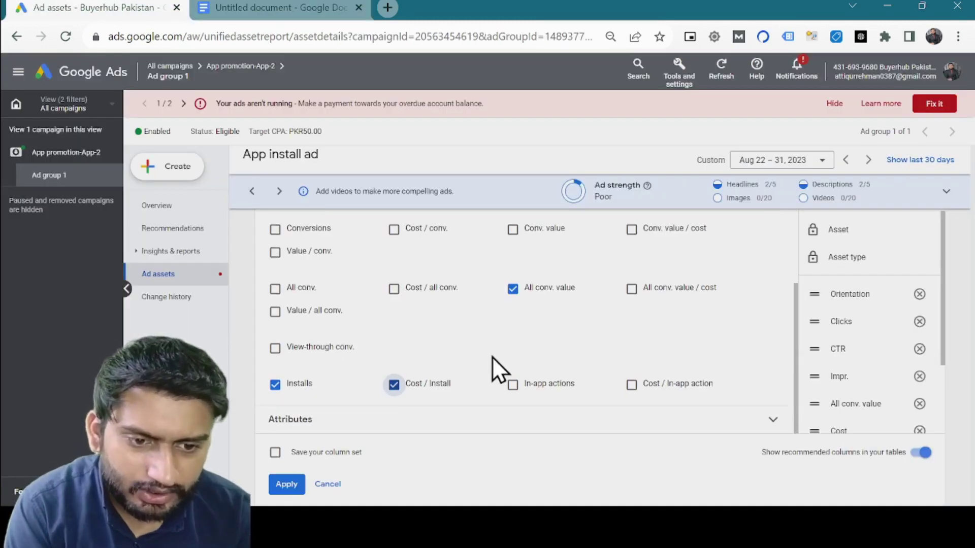
# Apply the column selection to the ad assets table and review the added columns.
pyautogui.click(283, 484)
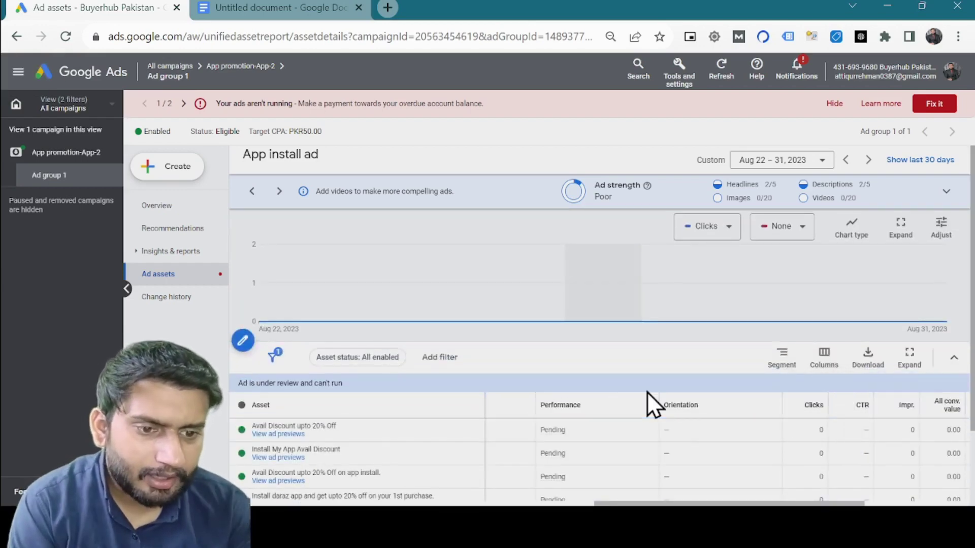
pyautogui.hscroll(5, 784, 464)
pyautogui.scroll(-2, 784, 464)
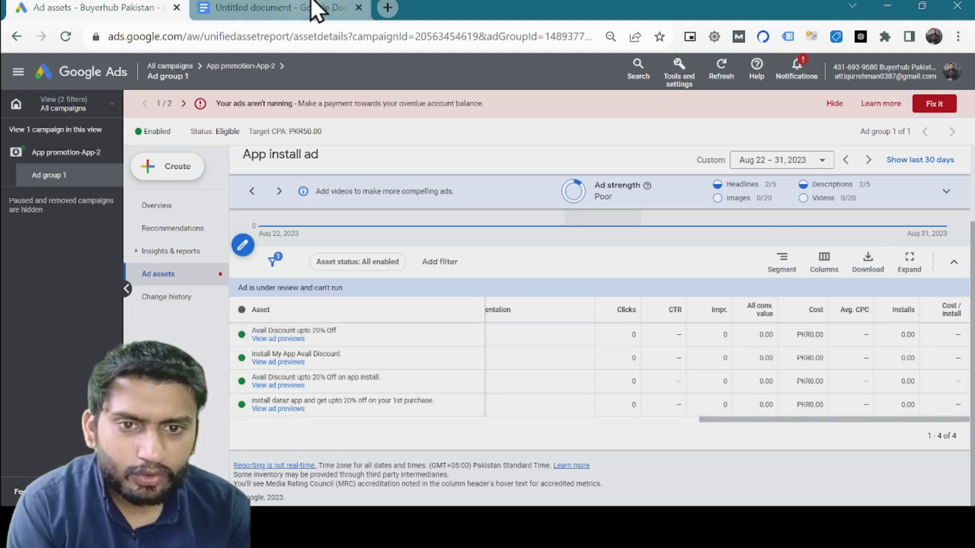
# Compare the KPI list in the Google Docs document with the ad assets columns in Google Ads.
pyautogui.click(256, 8)
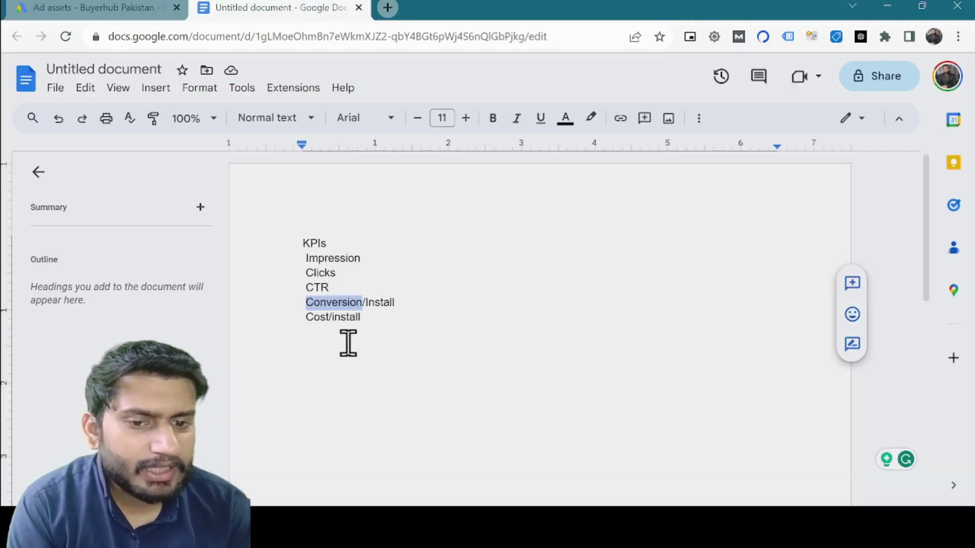
pyautogui.click(80, 5)
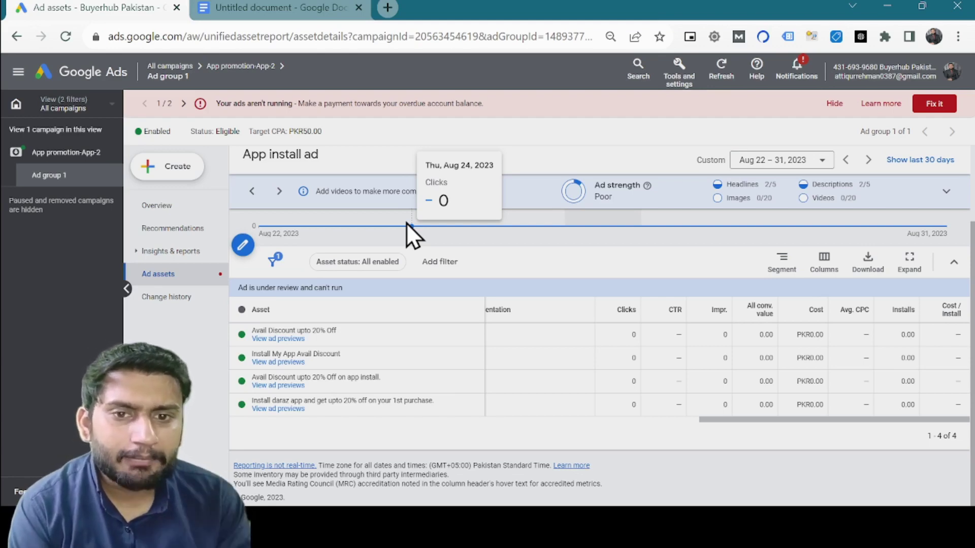
pyautogui.click(279, 7)
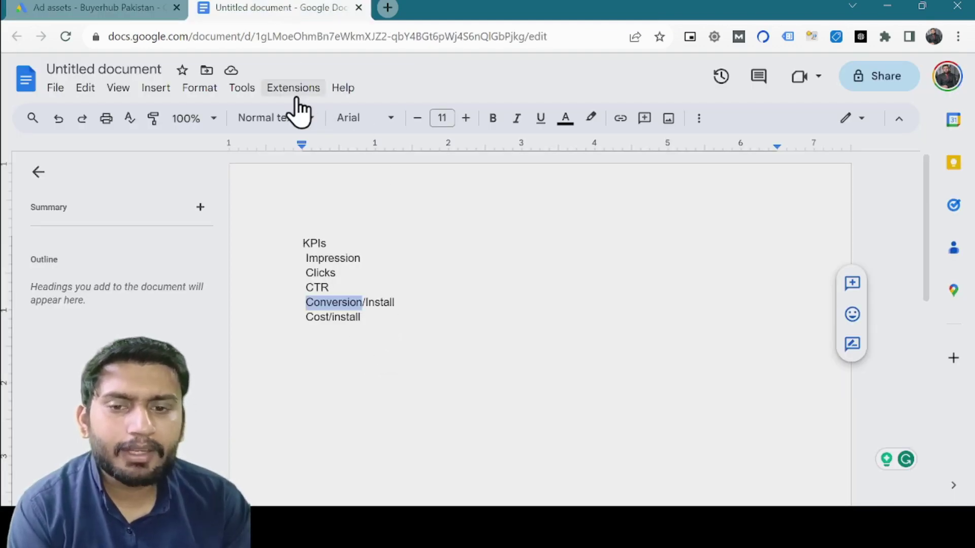
pyautogui.click(136, 9)
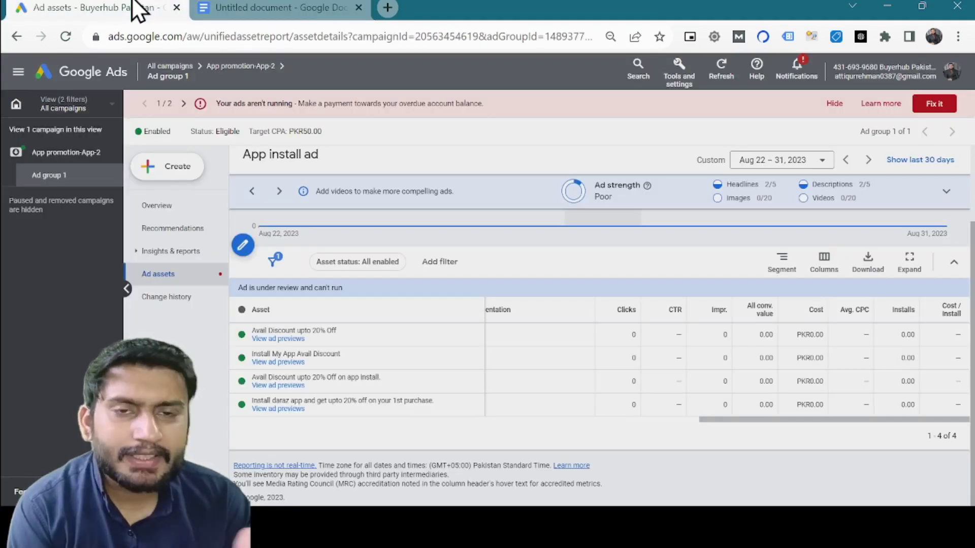